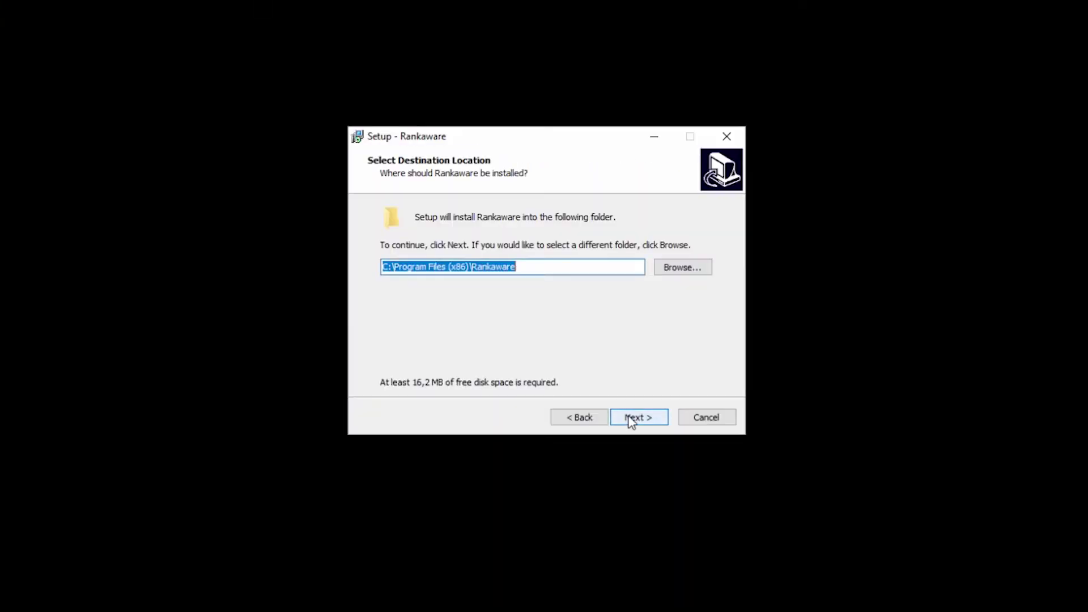
{"action": "left_click", "coordinate": [630, 420]}
Install Rankaware into C:\Program Files (x86)\Rankaware with a desktop icon, then launch it
{"action": "left_click", "coordinate": [588, 362]}
{"action": "left_click", "coordinate": [654, 421]}
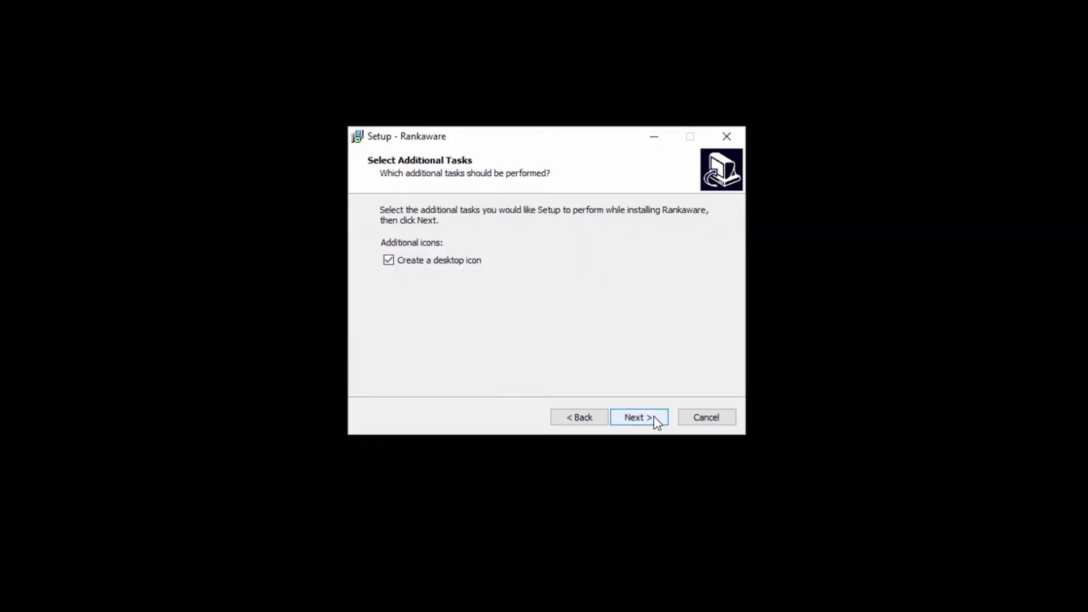
{"action": "left_click", "coordinate": [656, 421]}
{"action": "left_click", "coordinate": [653, 420]}
{"action": "left_click", "coordinate": [654, 419]}
{"action": "left_click", "coordinate": [639, 418]}
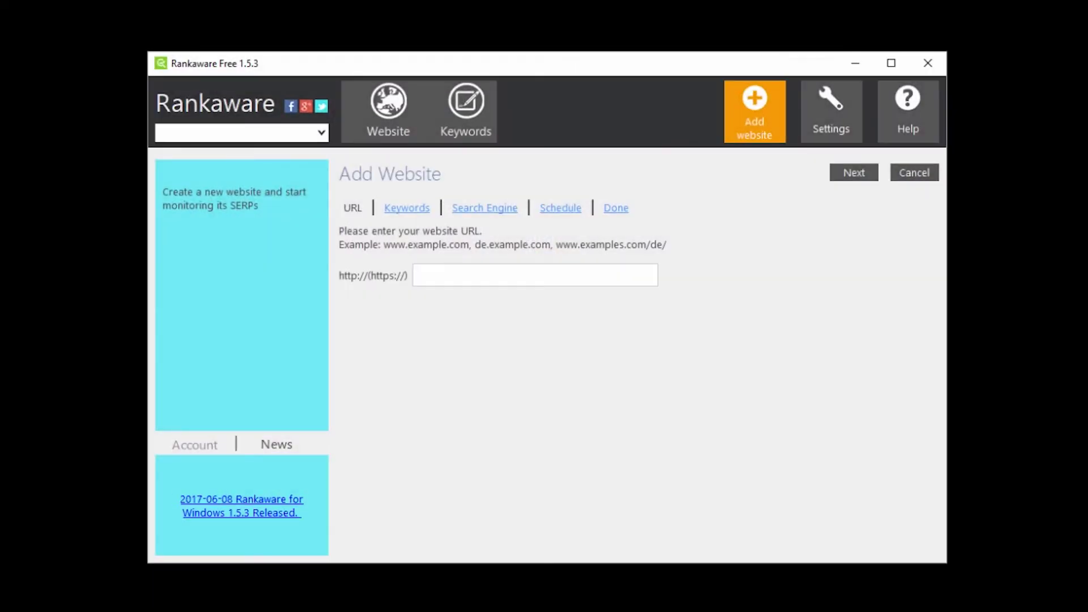
{"action": "left_click", "coordinate": [469, 376]}
{"action": "left_click", "coordinate": [442, 272]}
{"action": "type", "text": "www.artopografia.com.br"}
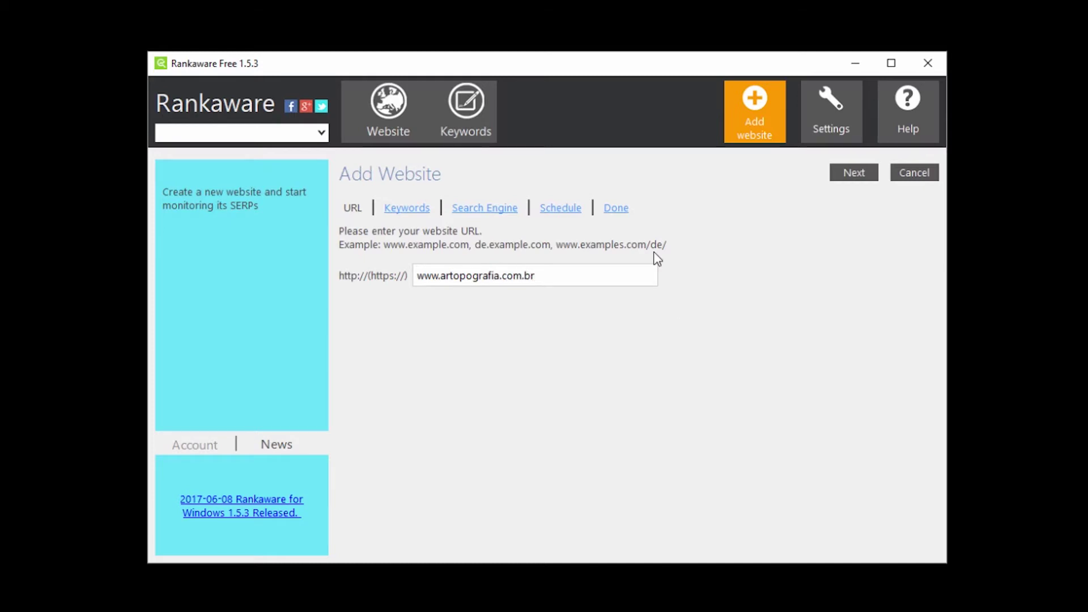
{"action": "left_click", "coordinate": [857, 173]}
Enter the keywords topografia, servicos topograficos, assessoria florestal and desmembramento, one per line
{"action": "type", "text": "topografia"}
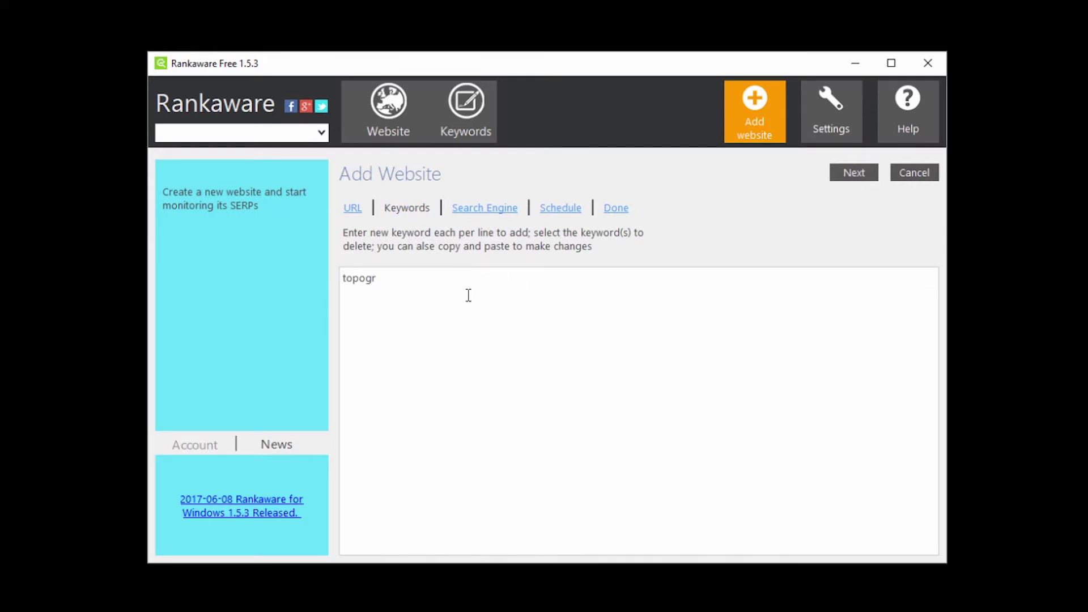
{"action": "key", "text": "Return"}
{"action": "type", "text": "servicos topograficos"}
{"action": "key", "text": "Return"}
{"action": "type", "text": "assessoria florestal"}
{"action": "key", "text": "Return"}
{"action": "type", "text": "desmembramento"}
{"action": "key", "text": "Return"}
Add the keywords topografia blumenau, assessoria florestal blumenau and servicos topograficos blumenau
{"action": "type", "text": "topografia blumenau"}
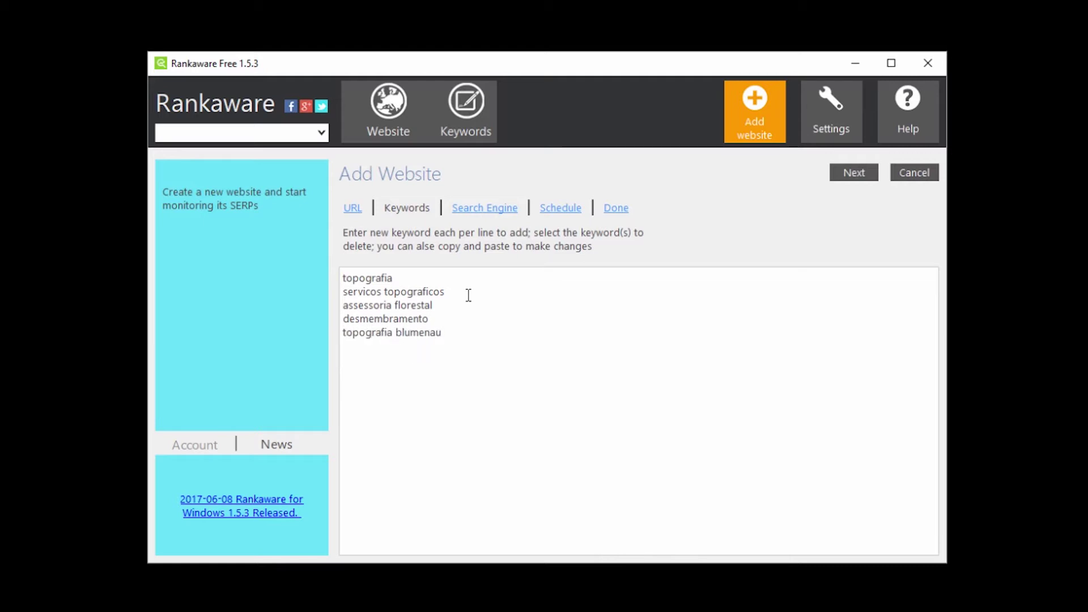
{"action": "key", "text": "Return"}
{"action": "type", "text": "assessoria florestal blumenau"}
{"action": "key", "text": "Return"}
{"action": "type", "text": "servicos topograficos blumenau"}
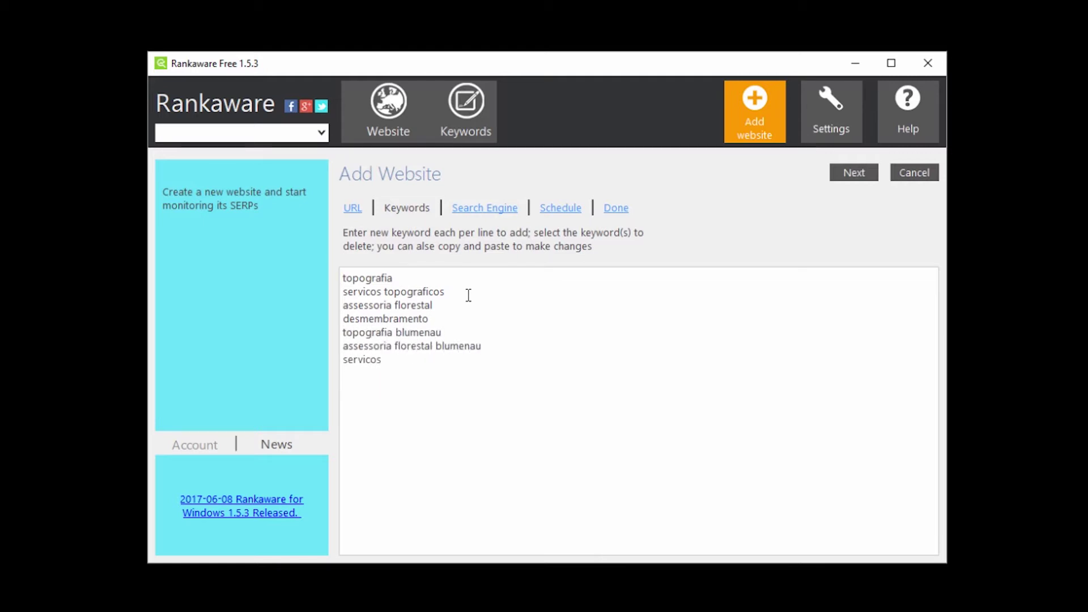
{"action": "key", "text": "ctrl+a"}
{"action": "key", "text": "Right"}
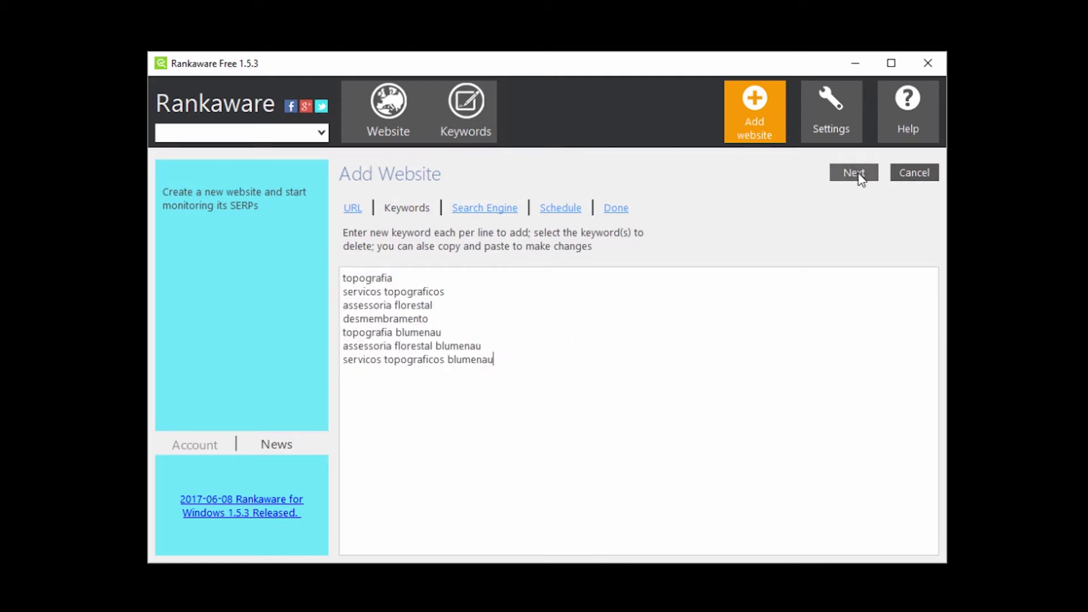
{"action": "left_click", "coordinate": [859, 176]}
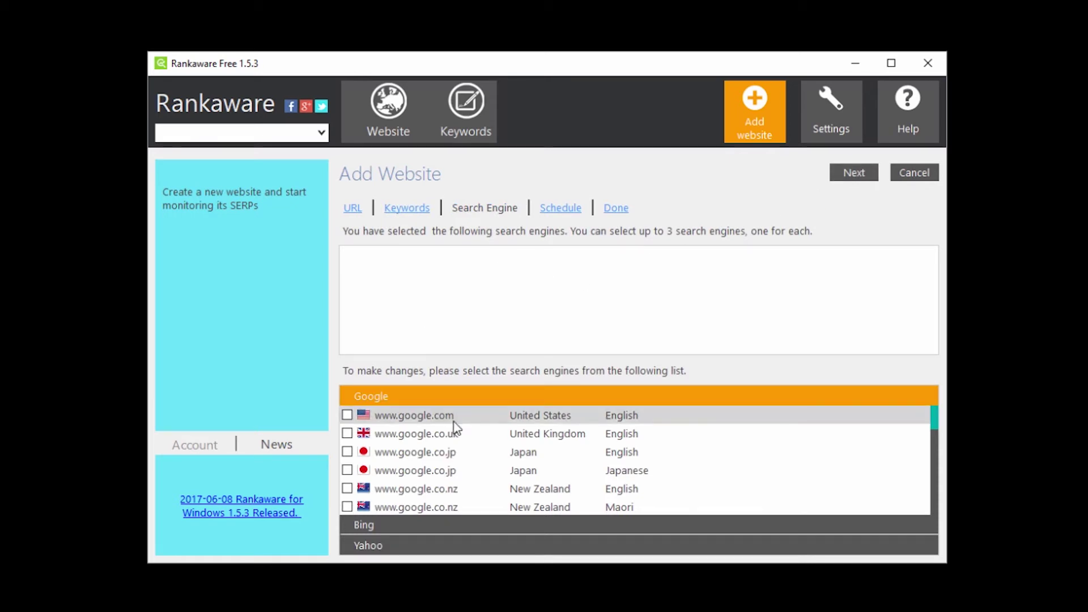
{"action": "scroll", "coordinate": [459, 437], "scroll_direction": "down", "scroll_amount": 5}
{"action": "scroll", "coordinate": [460, 441], "scroll_direction": "down", "scroll_amount": 8}
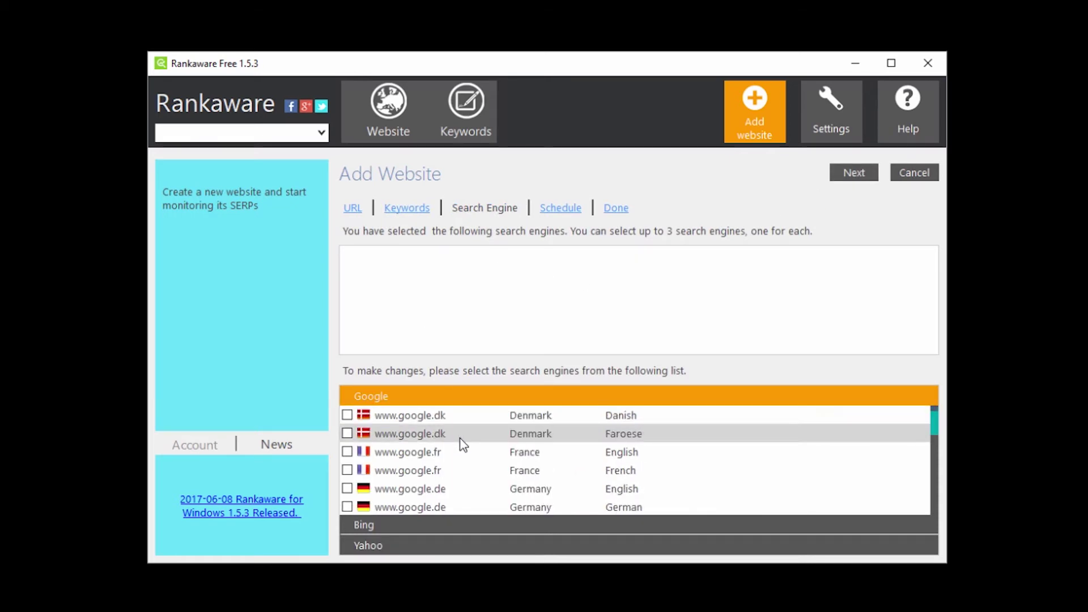
{"action": "scroll", "coordinate": [462, 445], "scroll_direction": "down", "scroll_amount": 10}
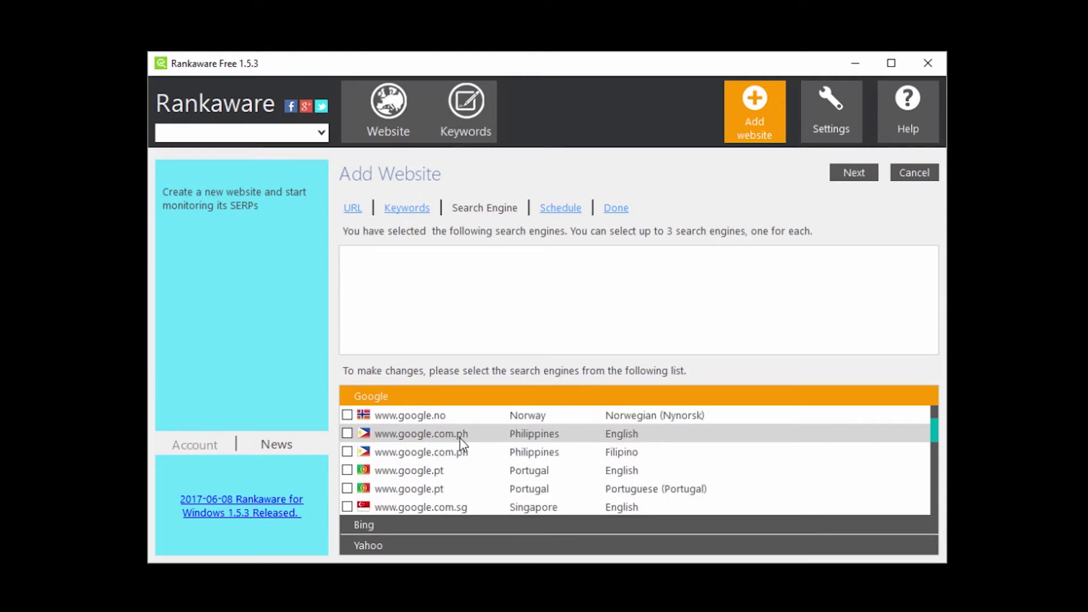
{"action": "scroll", "coordinate": [462, 447], "scroll_direction": "down", "scroll_amount": 4}
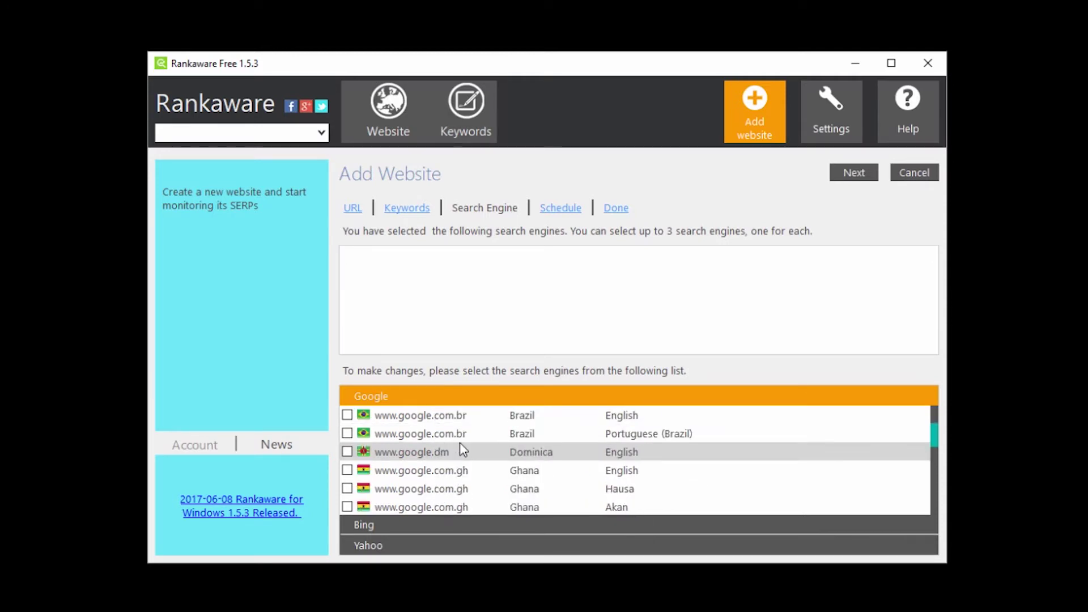
{"action": "left_click", "coordinate": [638, 440]}
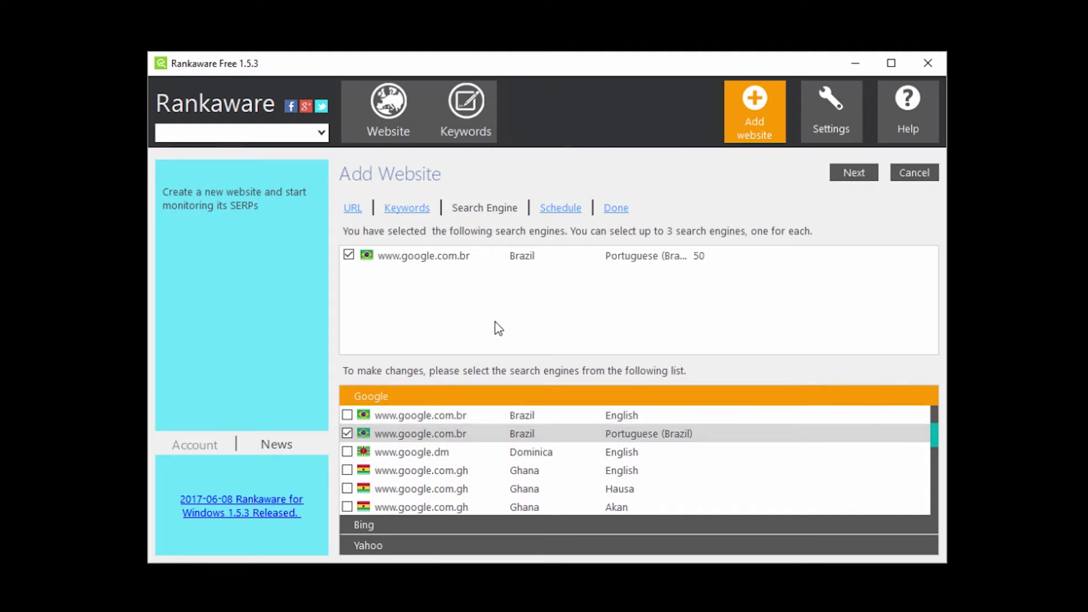
Schedule rank checks every day starting at 08:00 and finish adding the website
{"action": "left_click", "coordinate": [866, 176]}
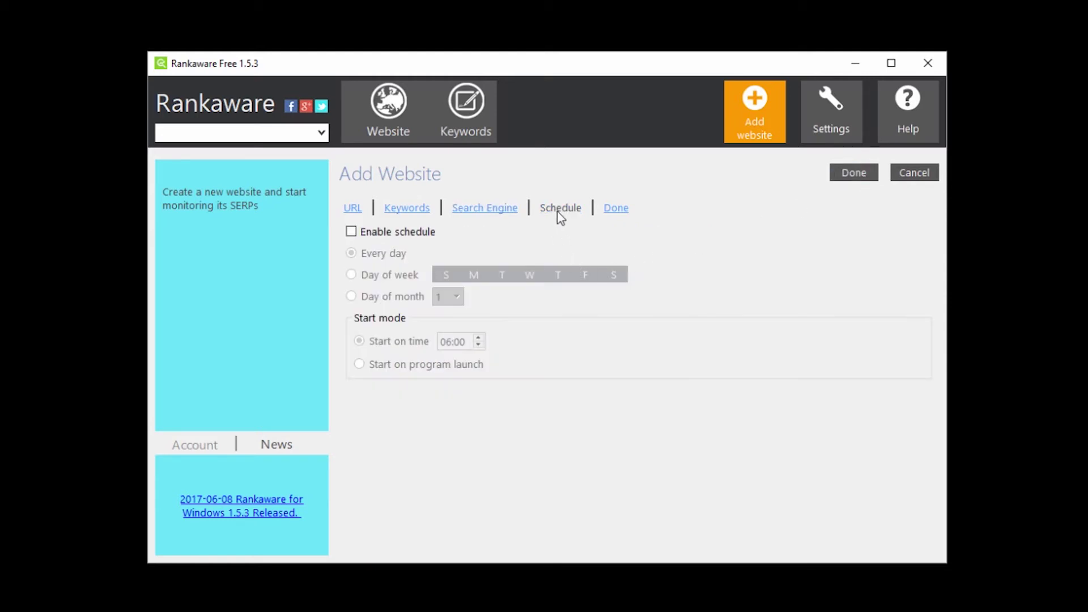
{"action": "left_click", "coordinate": [352, 233]}
{"action": "left_click", "coordinate": [360, 365]}
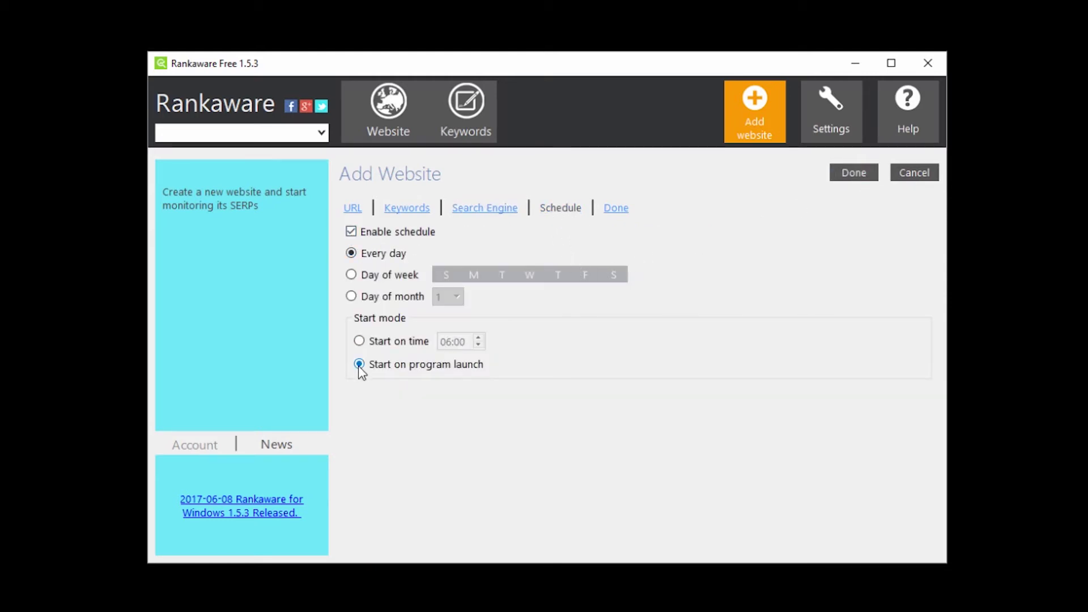
{"action": "left_click", "coordinate": [359, 341]}
{"action": "left_click", "coordinate": [352, 275]}
{"action": "left_click", "coordinate": [351, 296]}
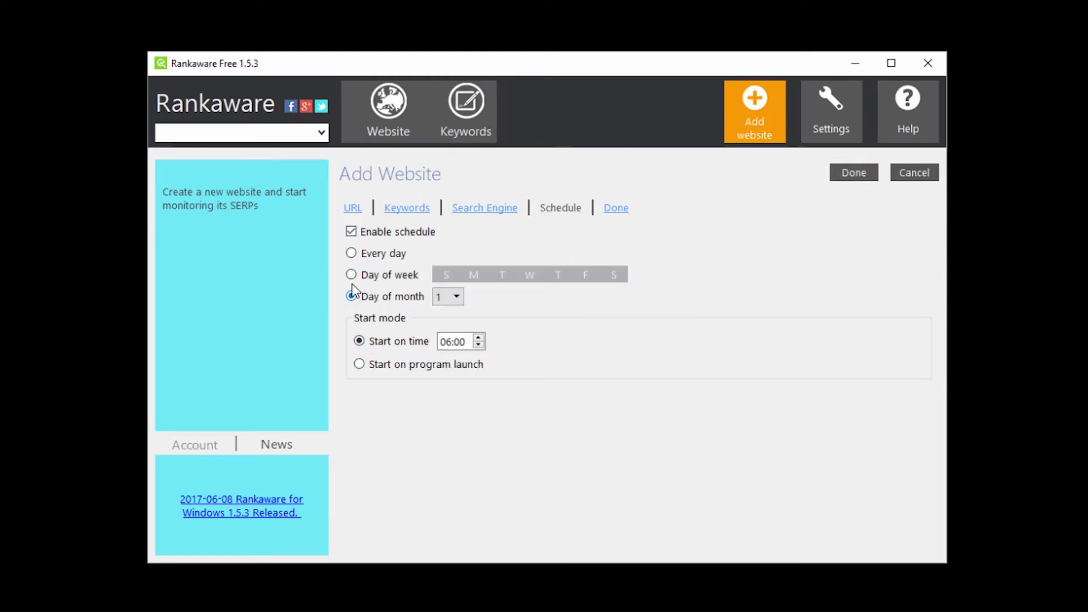
{"action": "left_click", "coordinate": [351, 253]}
{"action": "left_click", "coordinate": [448, 341]}
{"action": "type", "text": "8"}
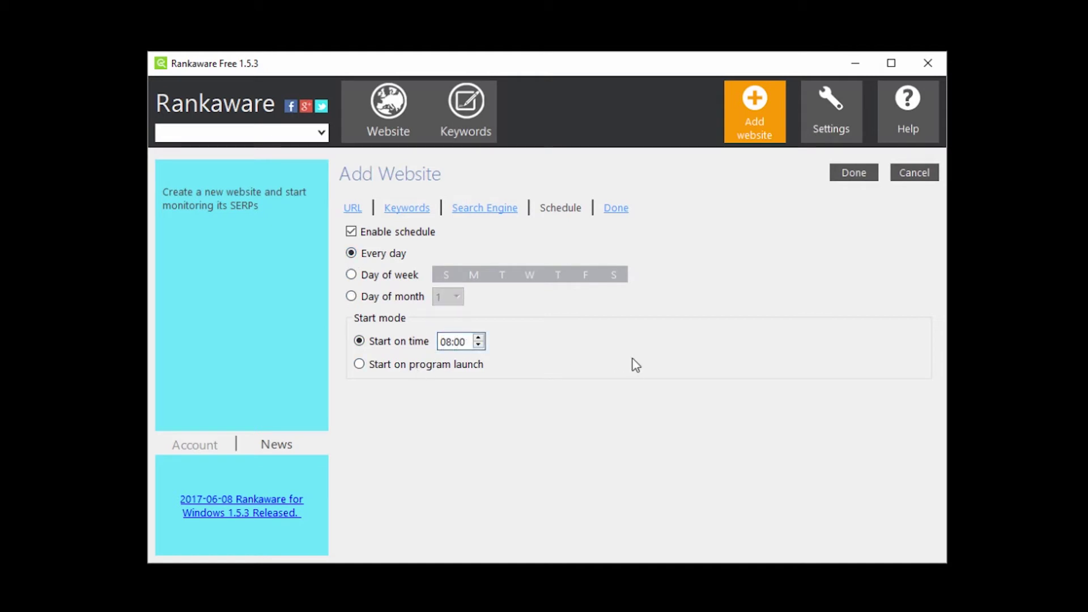
{"action": "left_click", "coordinate": [853, 173]}
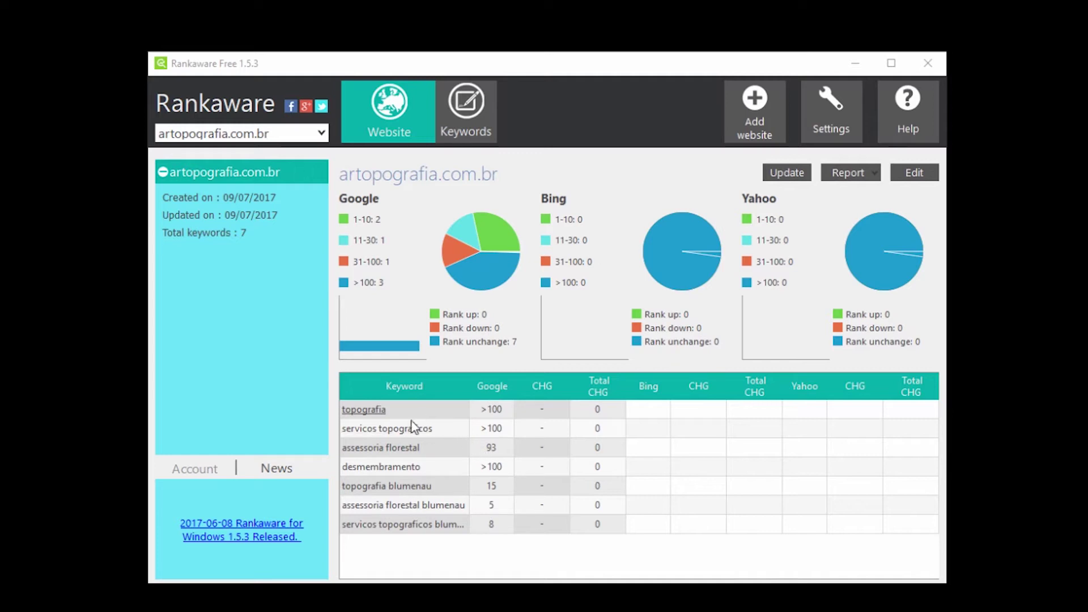
Sort the keyword table by Google rank, best first, and open the website's edit settings
{"action": "left_click", "coordinate": [503, 392]}
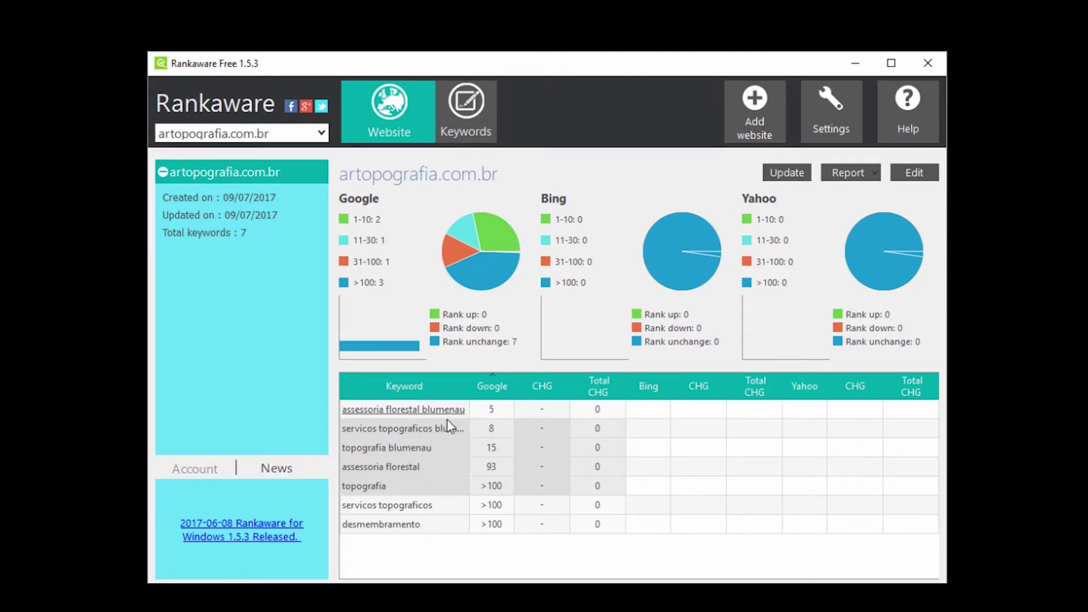
{"action": "left_click", "coordinate": [902, 187]}
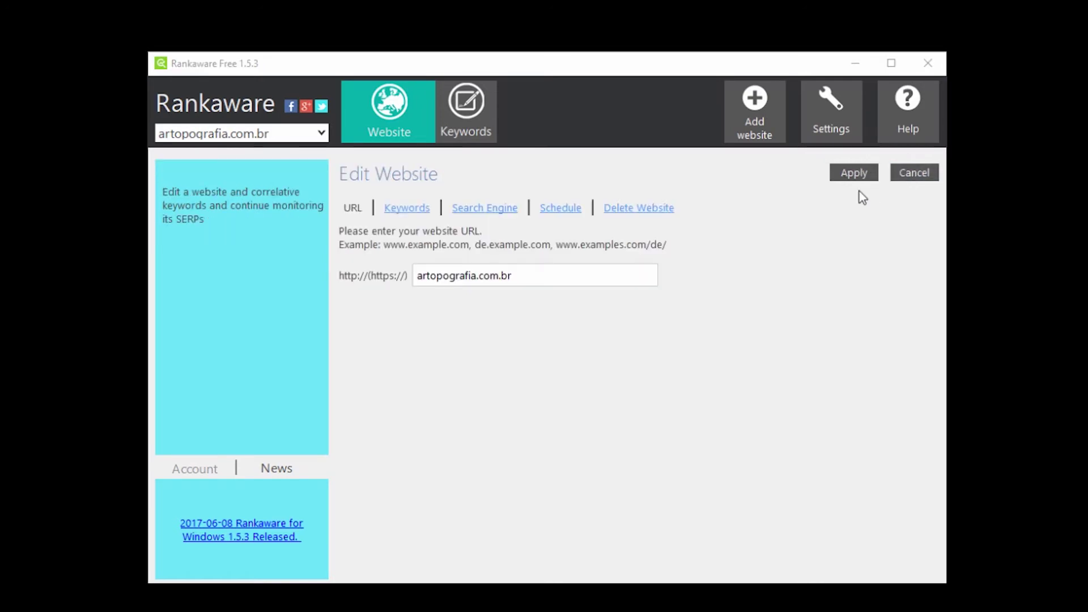
{"action": "left_click", "coordinate": [408, 209]}
{"action": "left_click", "coordinate": [488, 211]}
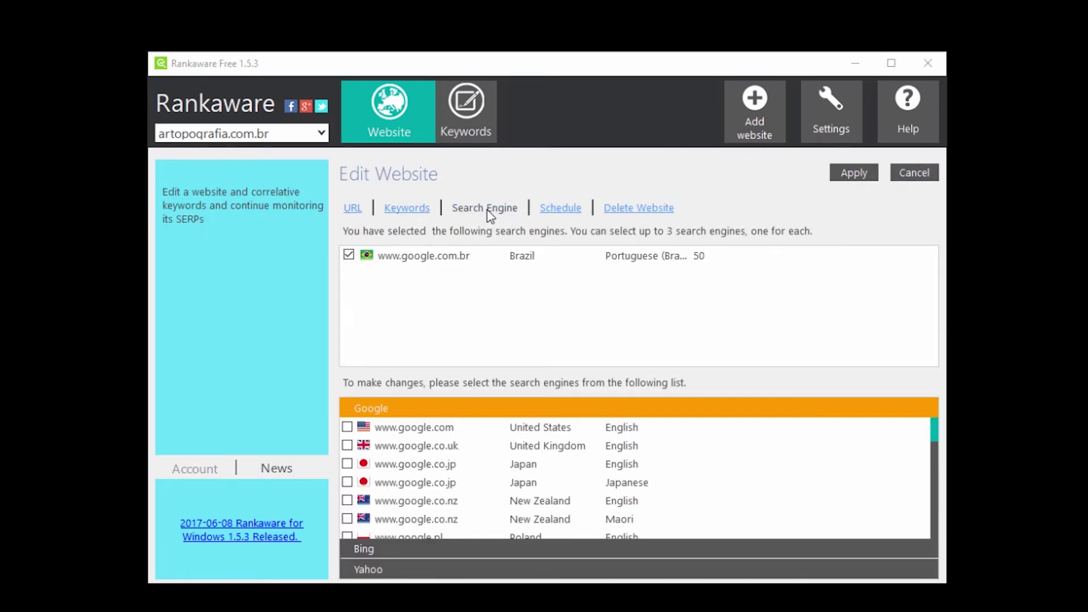
{"action": "left_click", "coordinate": [560, 208]}
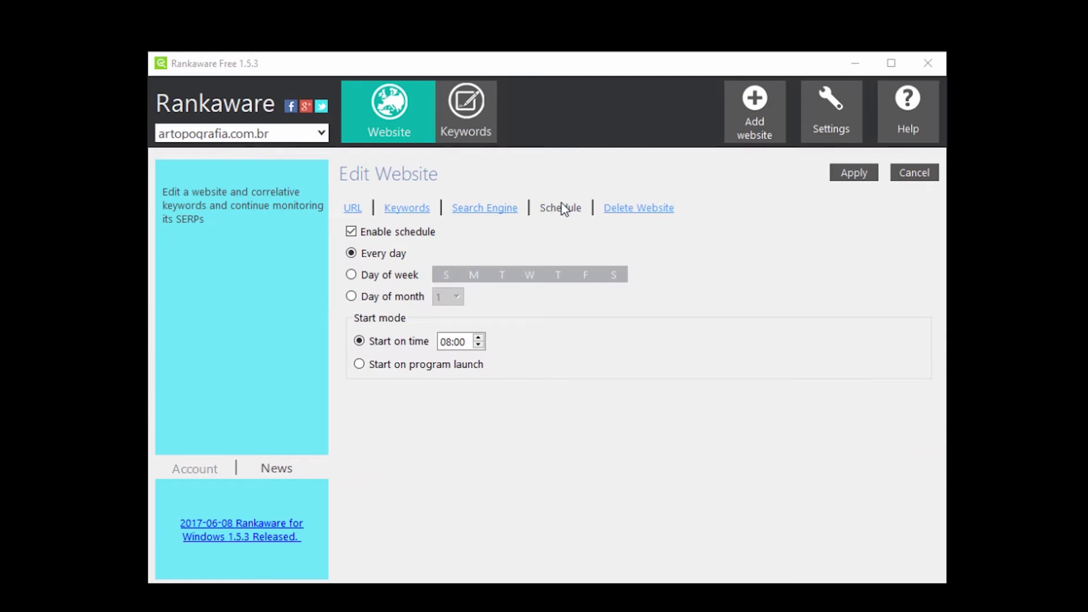
Close the website settings without saving and open the rank history of assessoria florestal blumenau
{"action": "left_click", "coordinate": [913, 172]}
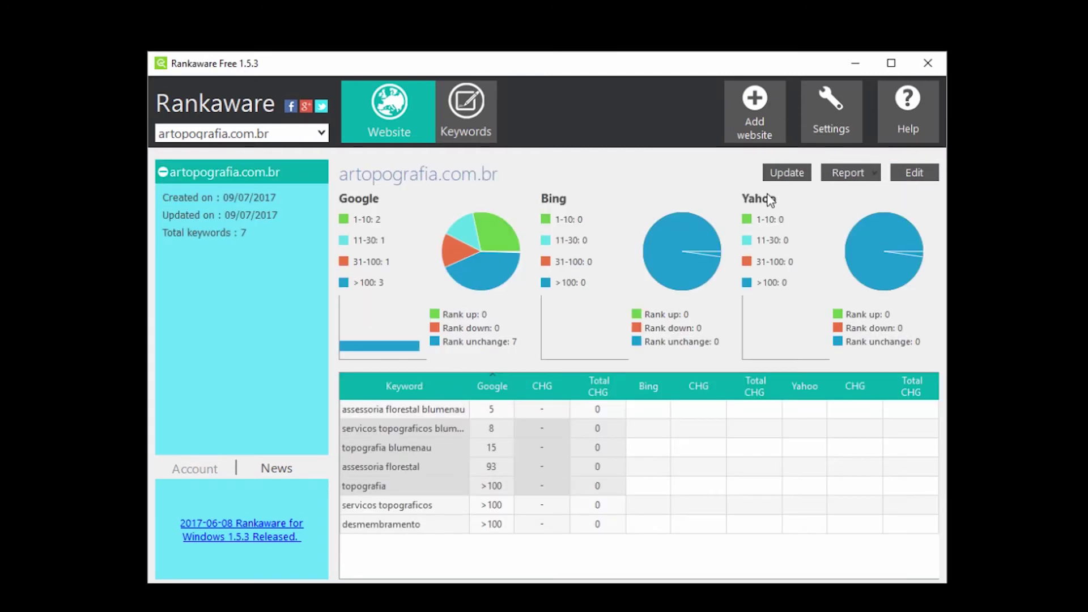
{"action": "left_click", "coordinate": [871, 177]}
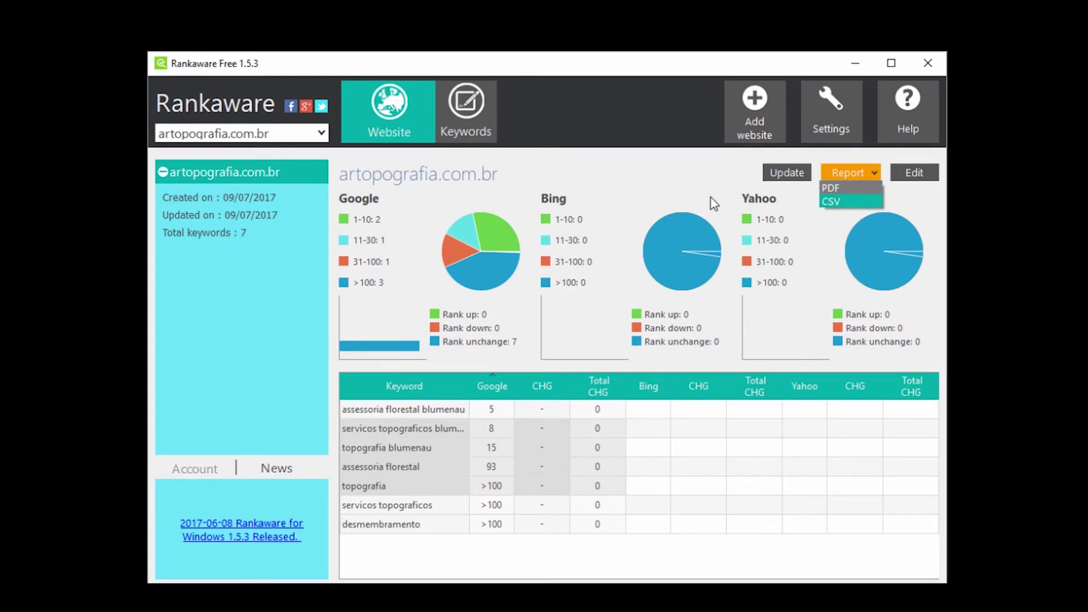
{"action": "left_click", "coordinate": [615, 172]}
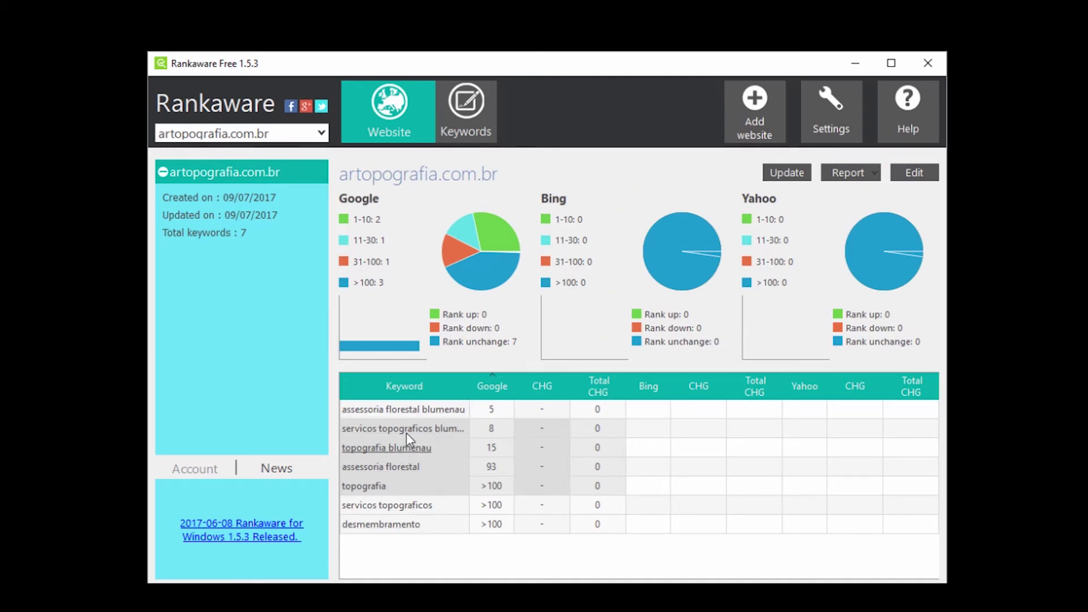
{"action": "left_click", "coordinate": [406, 408]}
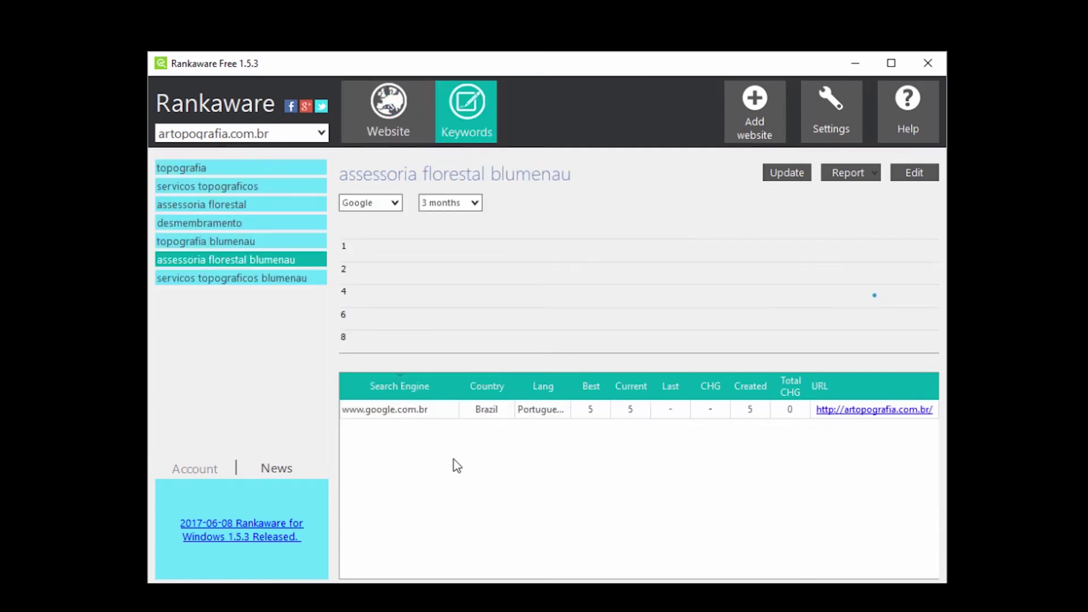
View the rank histories of topografia, servicos topograficos and assessoria florestal, then return to the Website overview
{"action": "left_click", "coordinate": [194, 168]}
{"action": "left_click", "coordinate": [193, 187]}
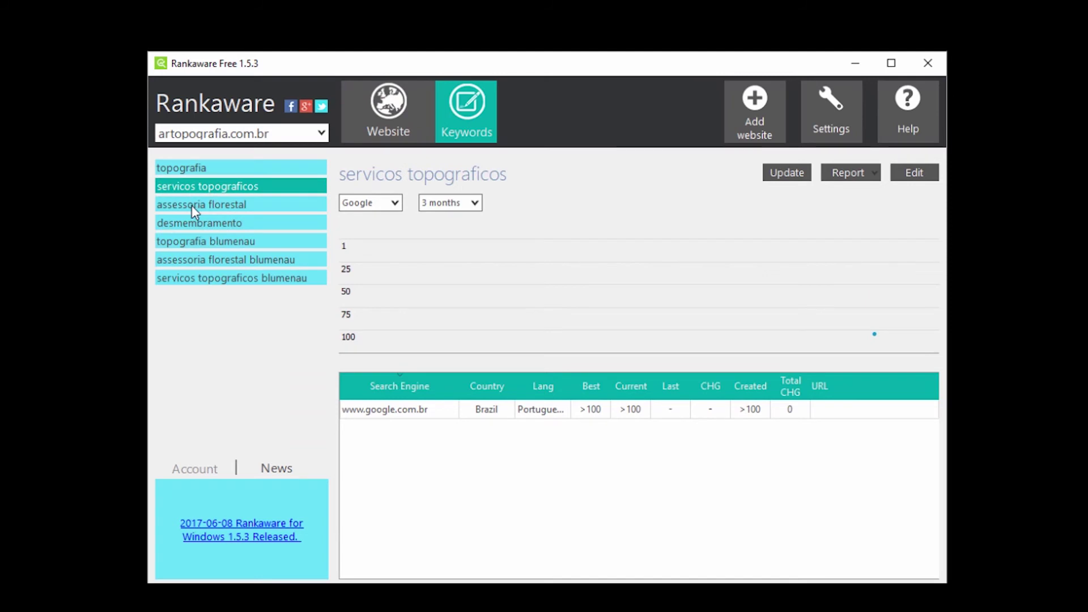
{"action": "left_click", "coordinate": [191, 205]}
{"action": "left_click", "coordinate": [198, 167]}
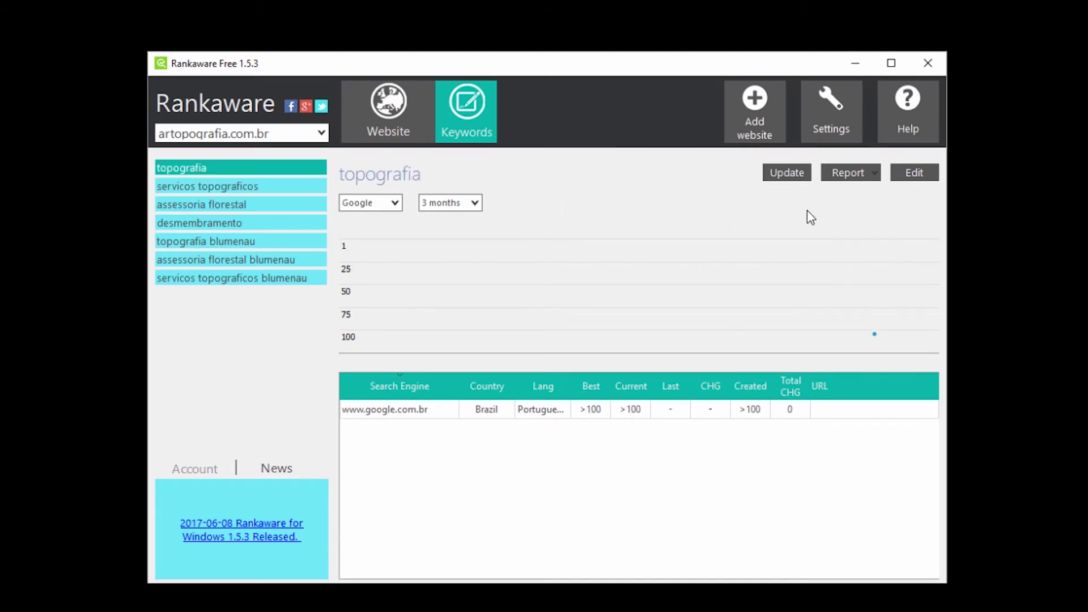
{"action": "left_click", "coordinate": [387, 120]}
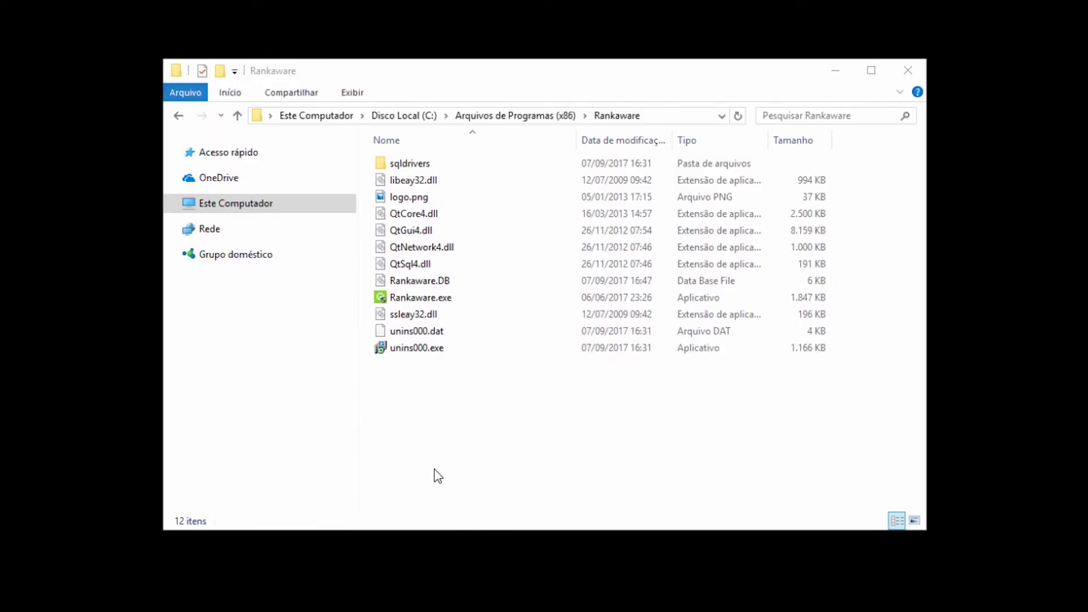
Copy the 6 KB Rankaware.DB file with Copiar, leaving it selected in the install folder
{"action": "left_click_drag", "start_coordinate": [433, 464], "coordinate": [434, 157]}
{"action": "left_click", "coordinate": [430, 366]}
{"action": "left_click", "coordinate": [440, 285]}
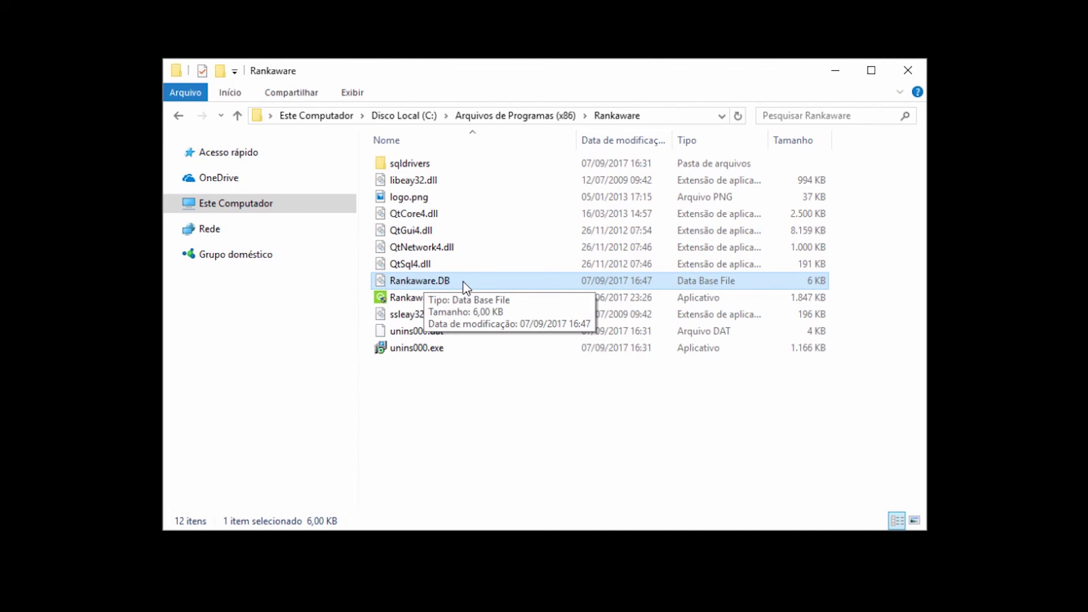
{"action": "right_click", "coordinate": [465, 283]}
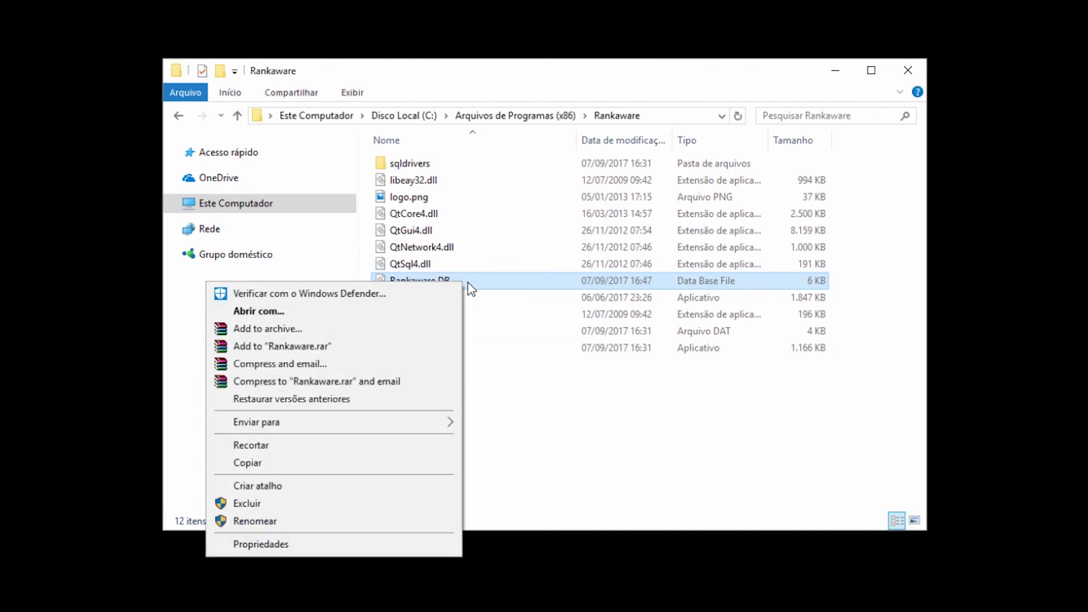
{"action": "left_click", "coordinate": [365, 463]}
{"action": "left_click", "coordinate": [462, 467]}
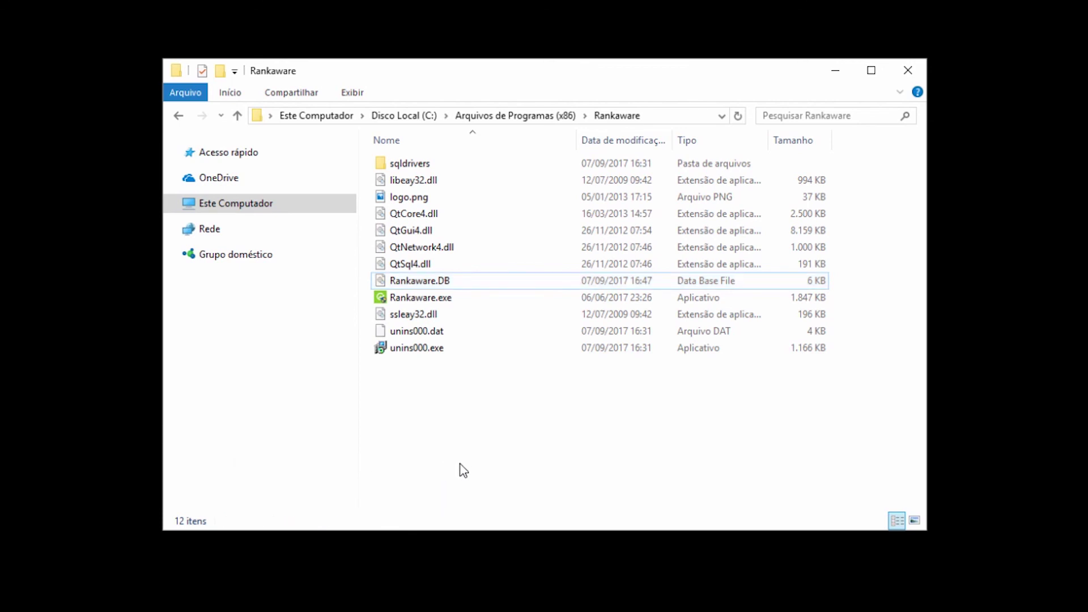
{"action": "left_click", "coordinate": [408, 283]}
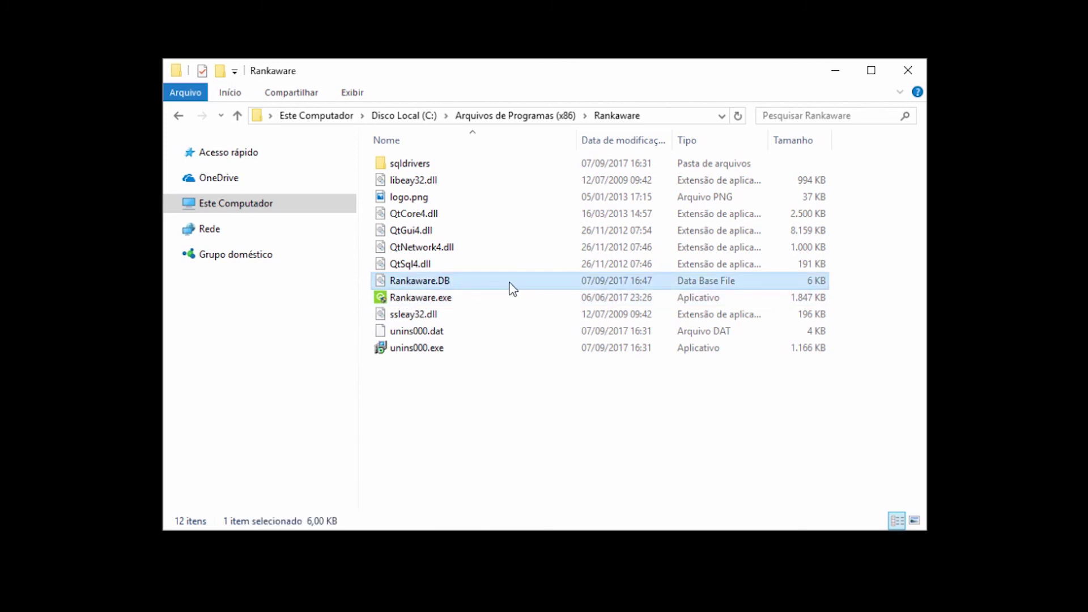